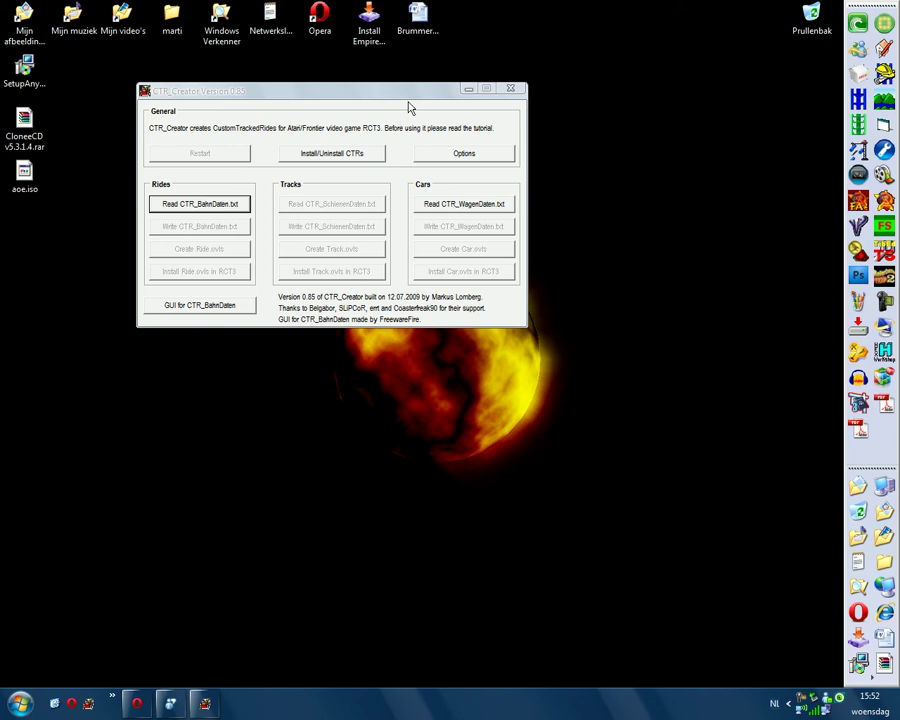
In the options, switch the language to German and back to English, then toggle RCT3 without and with AddOns.
click(436, 156)
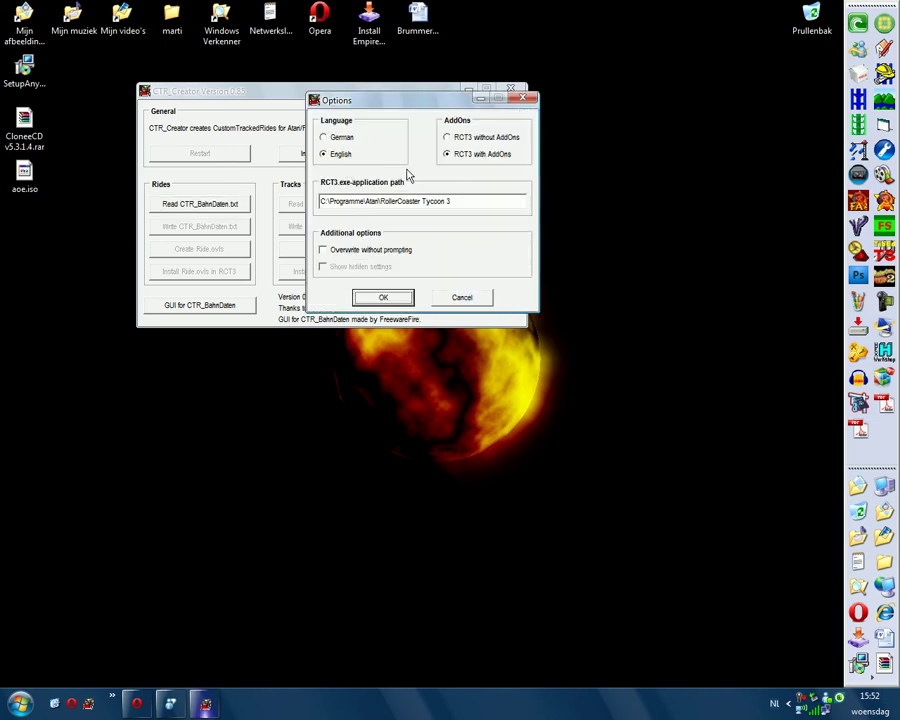
click(323, 137)
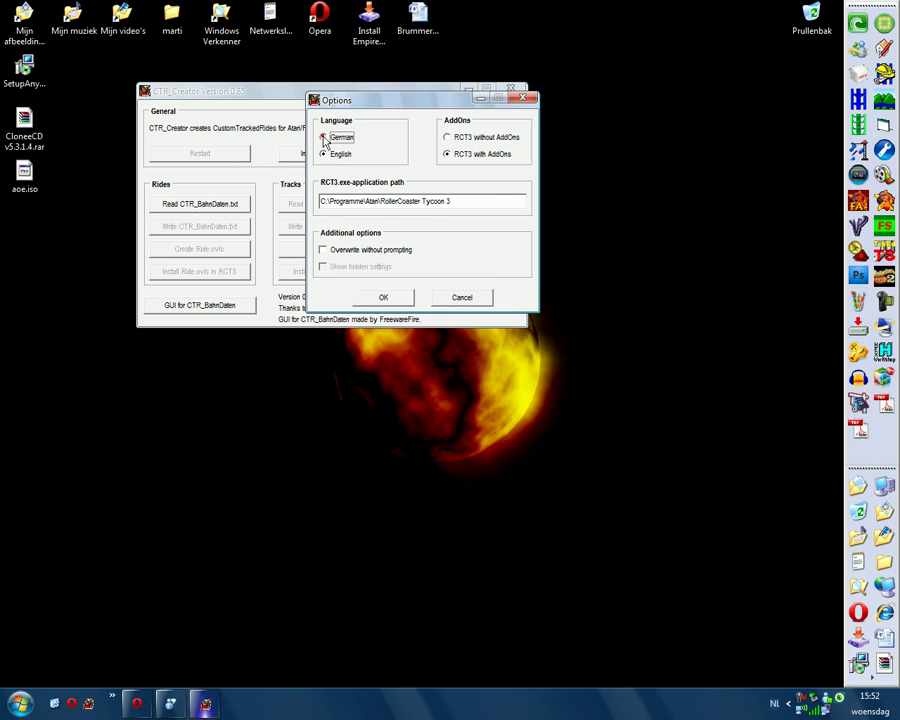
click(325, 153)
click(455, 153)
click(455, 138)
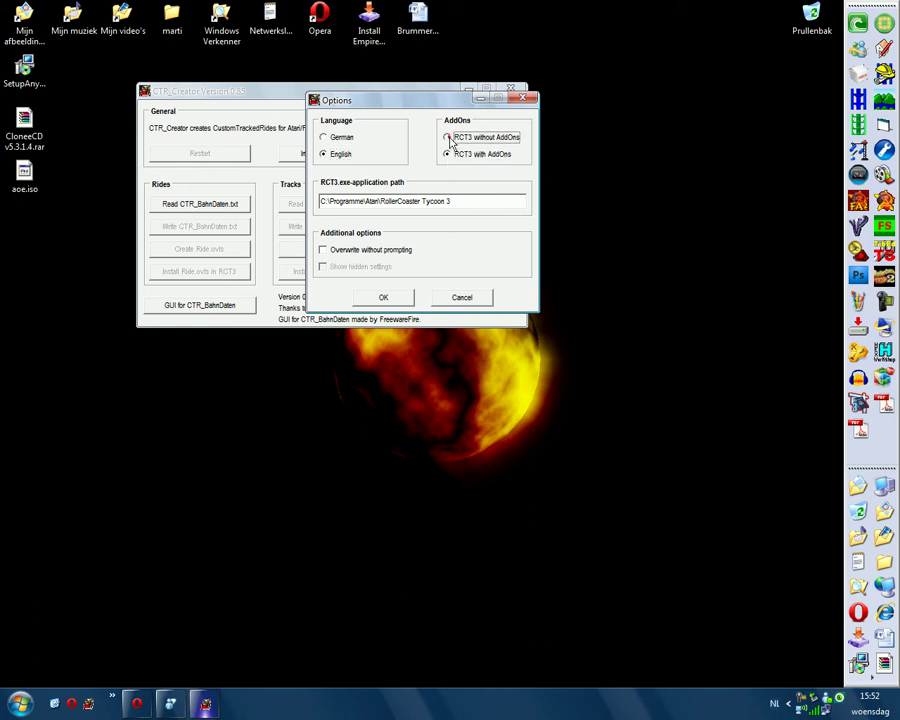
click(449, 155)
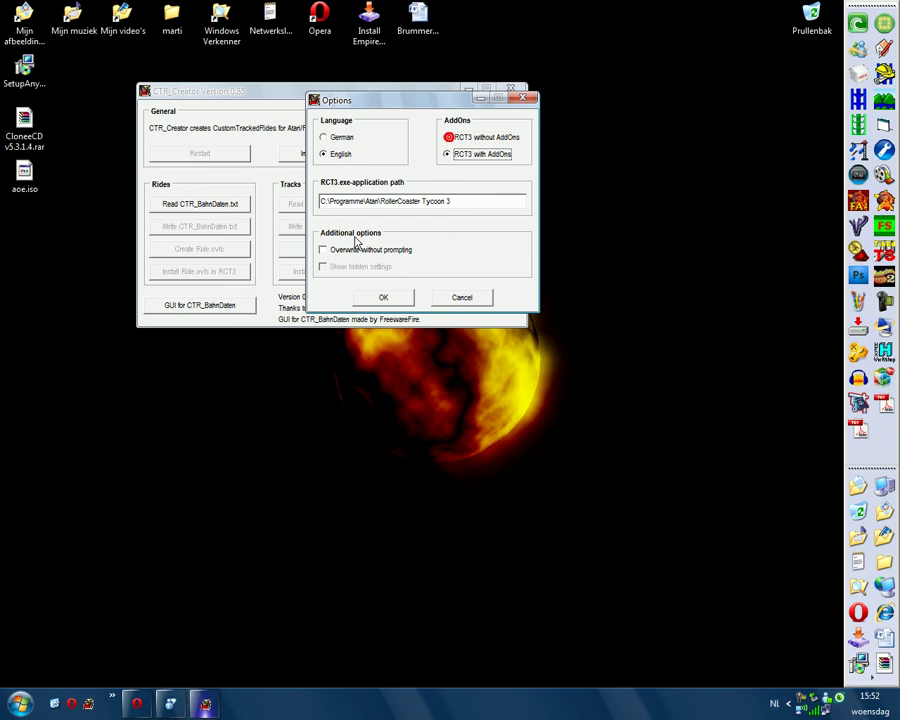
Inspect the RCT3.exe path, toggle overwrite-without-prompting on and off, and confirm the options.
mouse_move(322, 200)
mouse_down()
mouse_move(451, 197)
mouse_move(320, 202)
mouse_up()
click(475, 199)
click(456, 201)
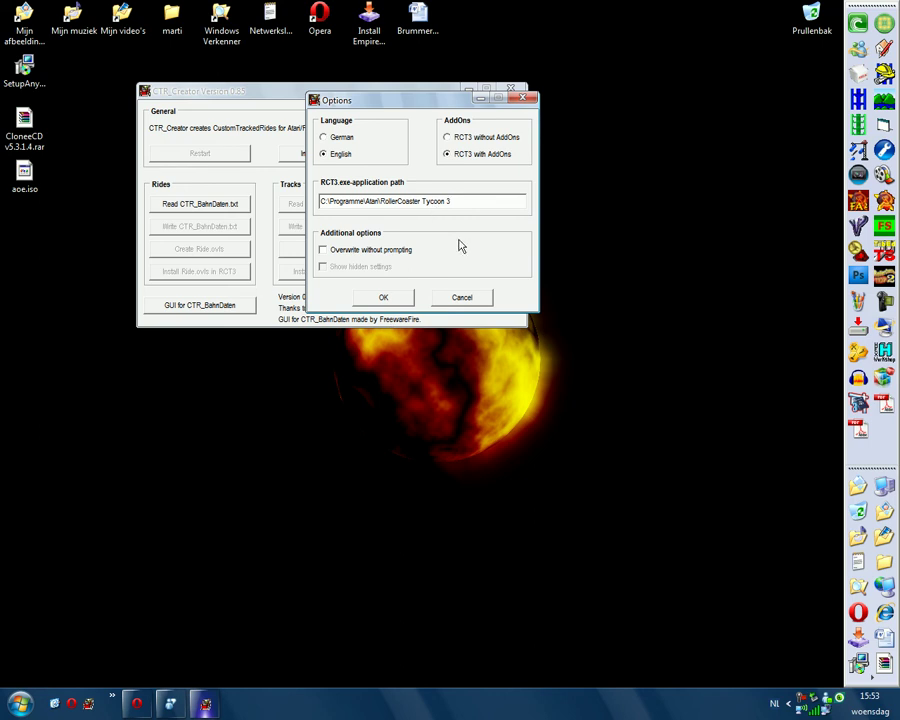
click(365, 252)
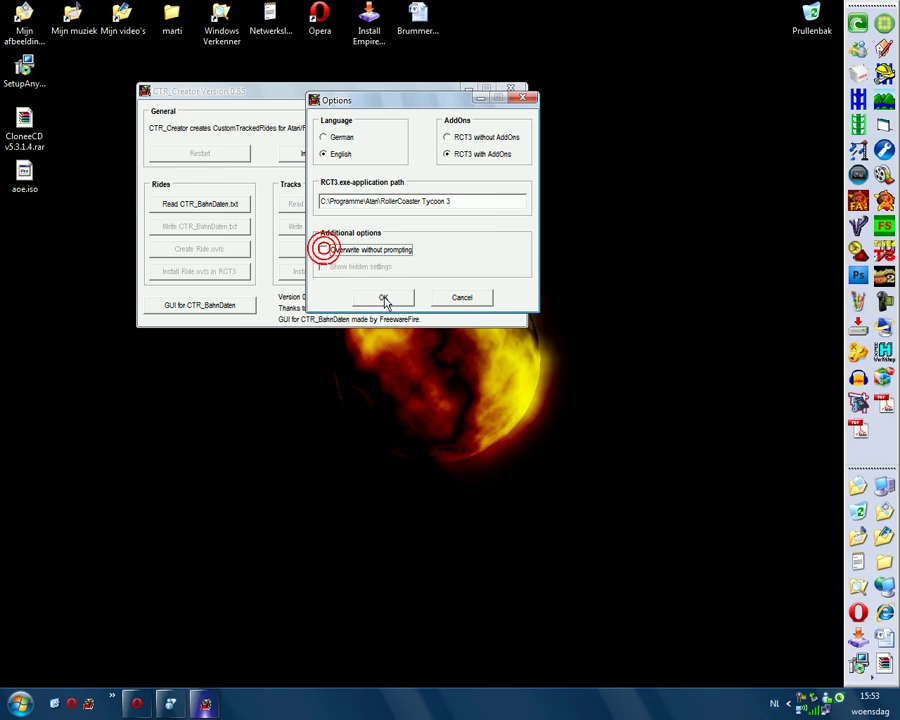
key(space)
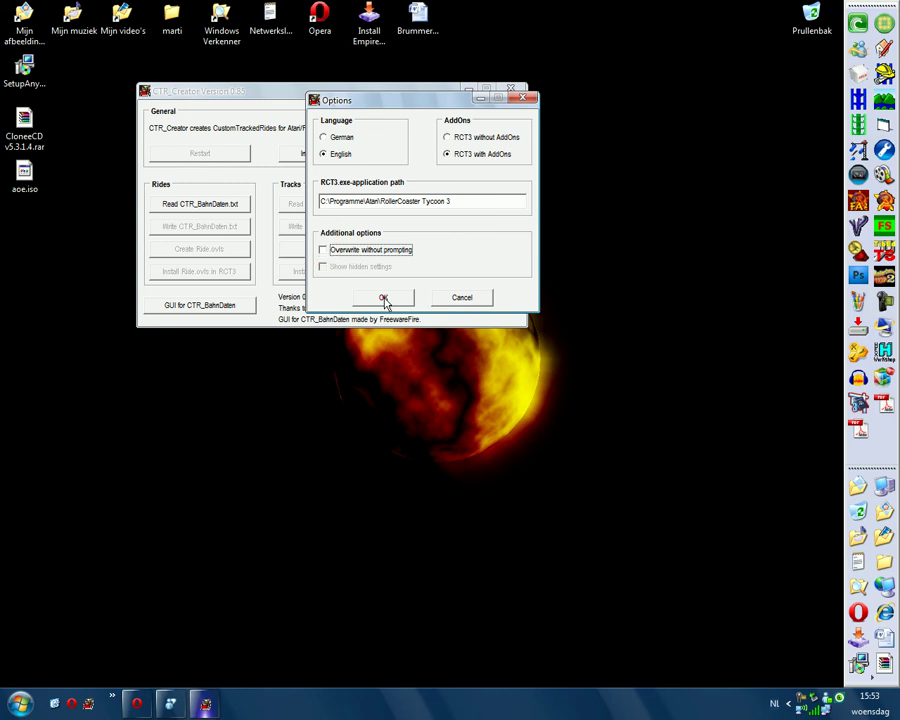
click(385, 300)
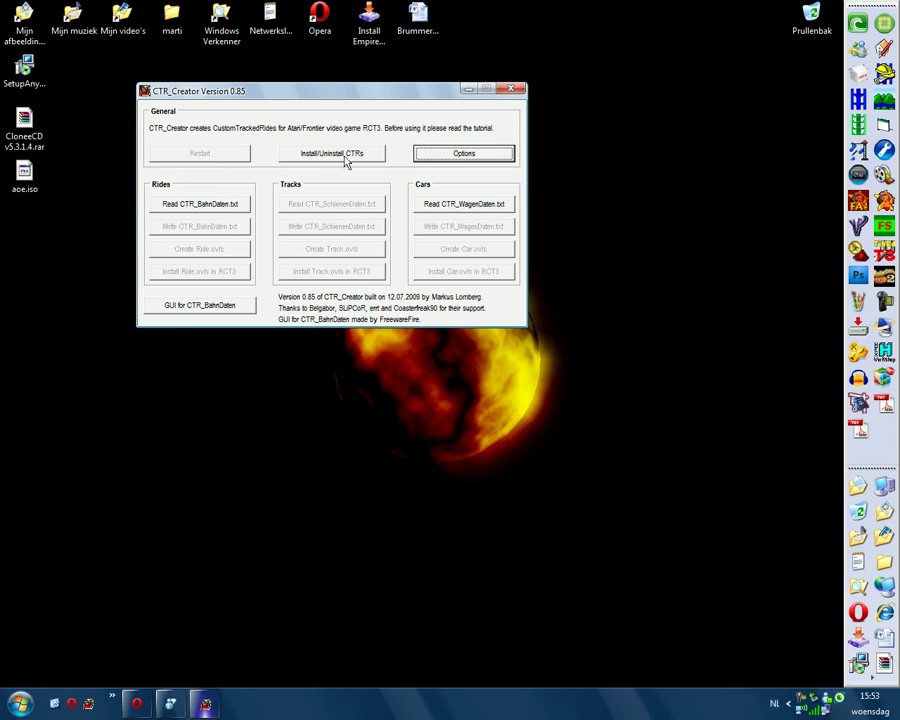
Open Install/Uninstall CTRs, browse into the bahndaten folder, and press Install CTR-Folder.
click(300, 153)
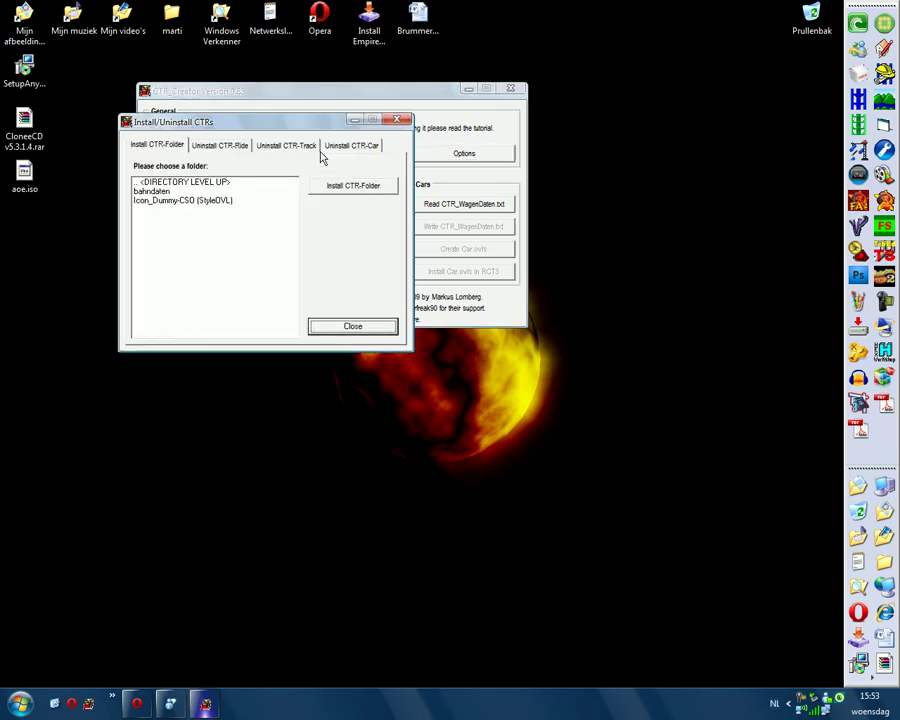
mouse_move(270, 121)
mouse_down()
mouse_move(320, 193)
mouse_move(360, 212)
mouse_move(351, 195)
mouse_up()
click(232, 344)
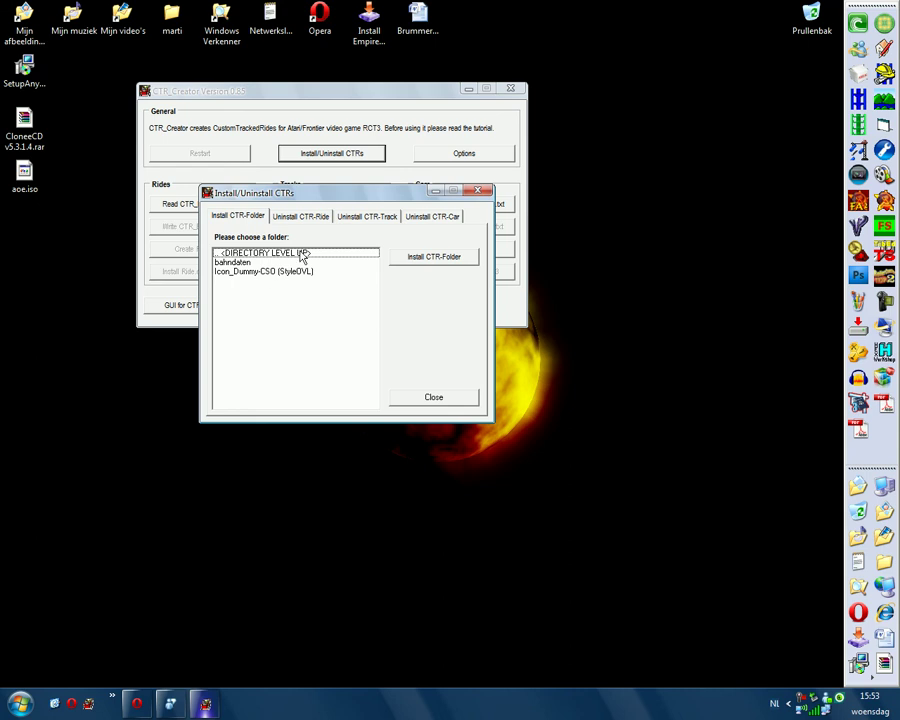
double_click(245, 272)
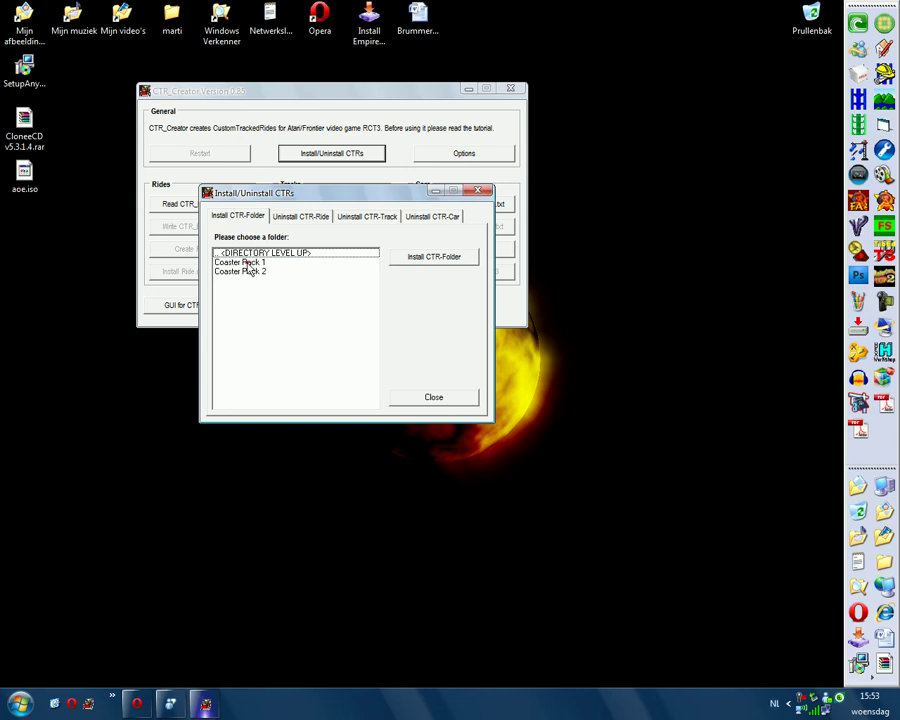
double_click(256, 254)
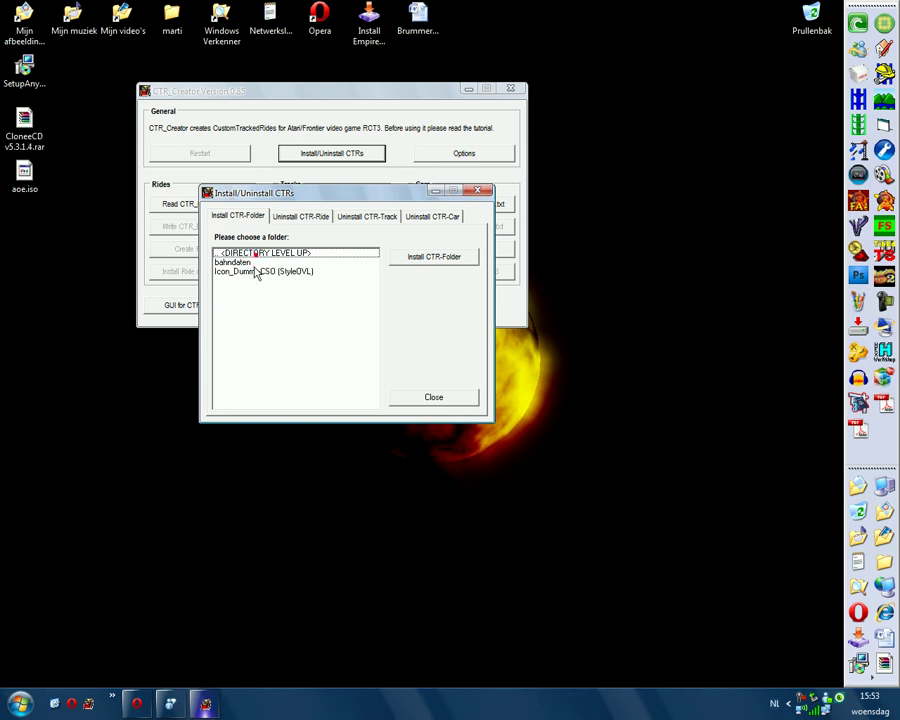
double_click(254, 264)
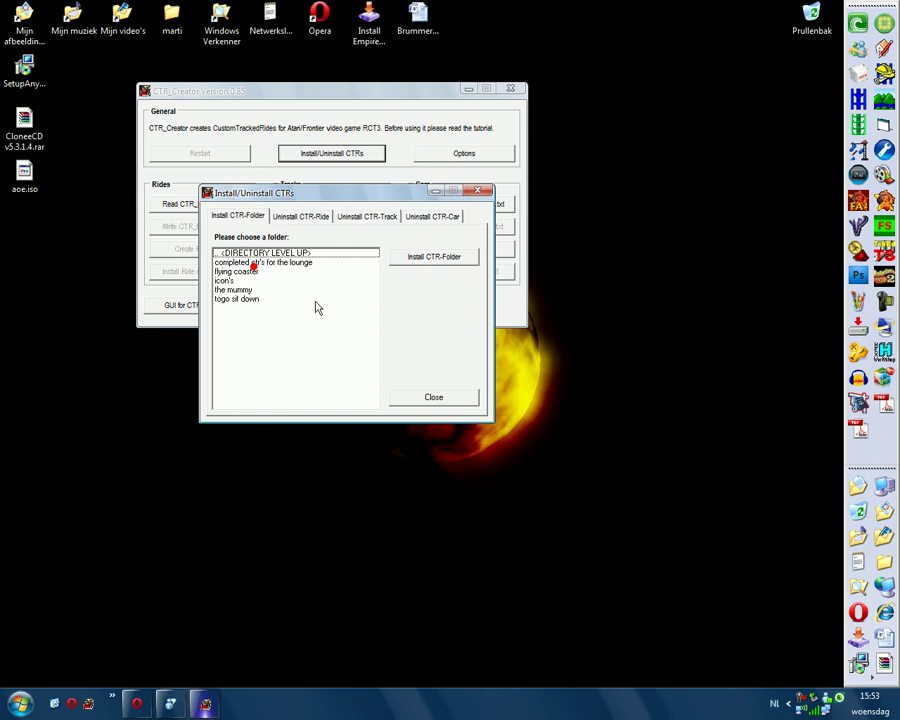
click(415, 261)
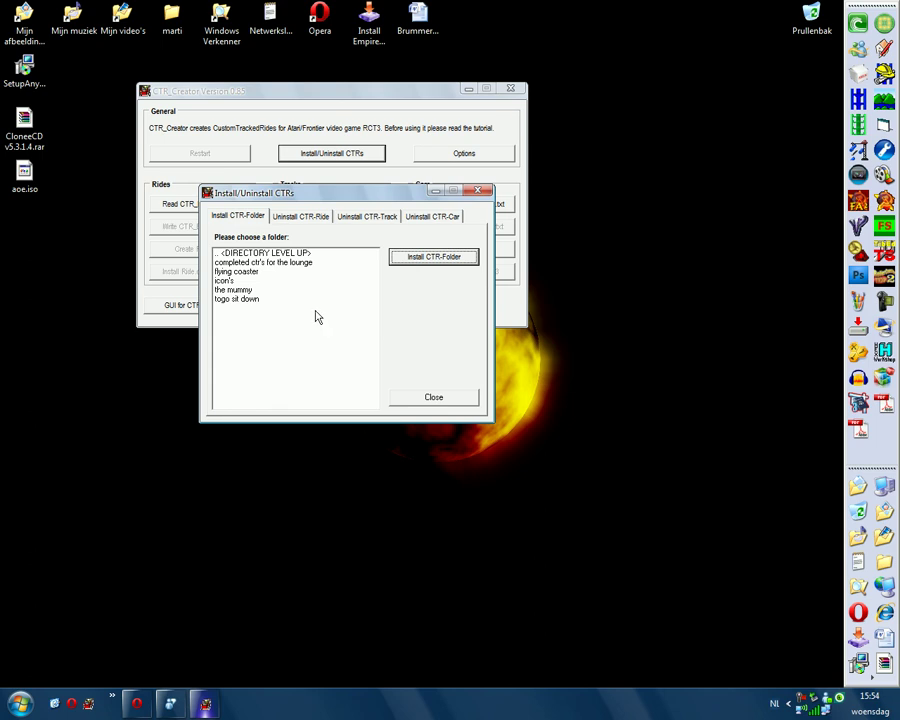
View the Uninstall CTR-Ride, CTR-Track and CTR-Car lists, dismissing each Error 730, then close the dialog.
click(309, 222)
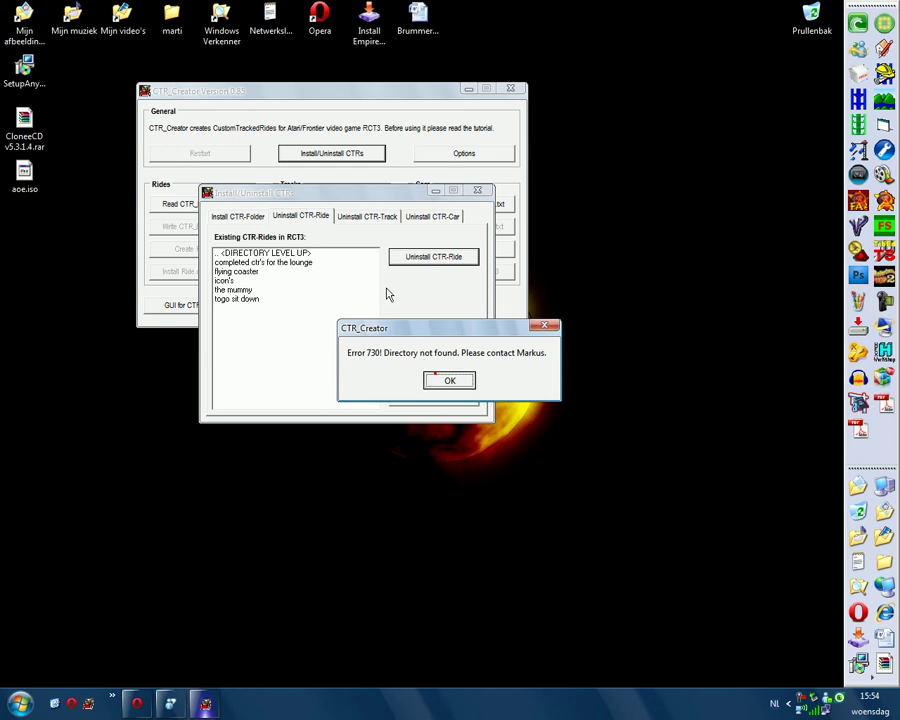
key(Return)
click(367, 220)
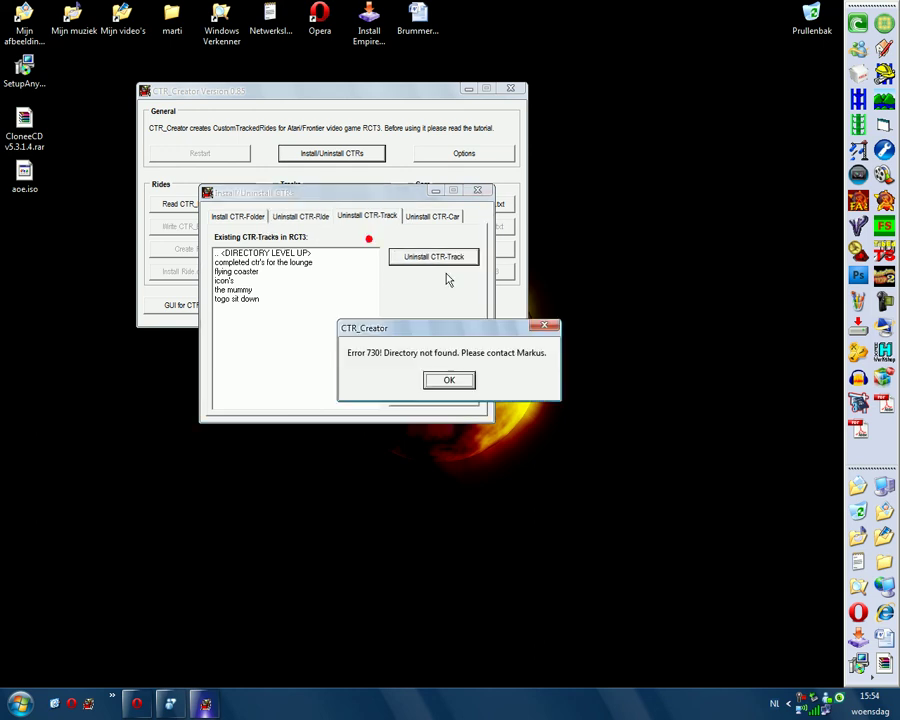
click(447, 381)
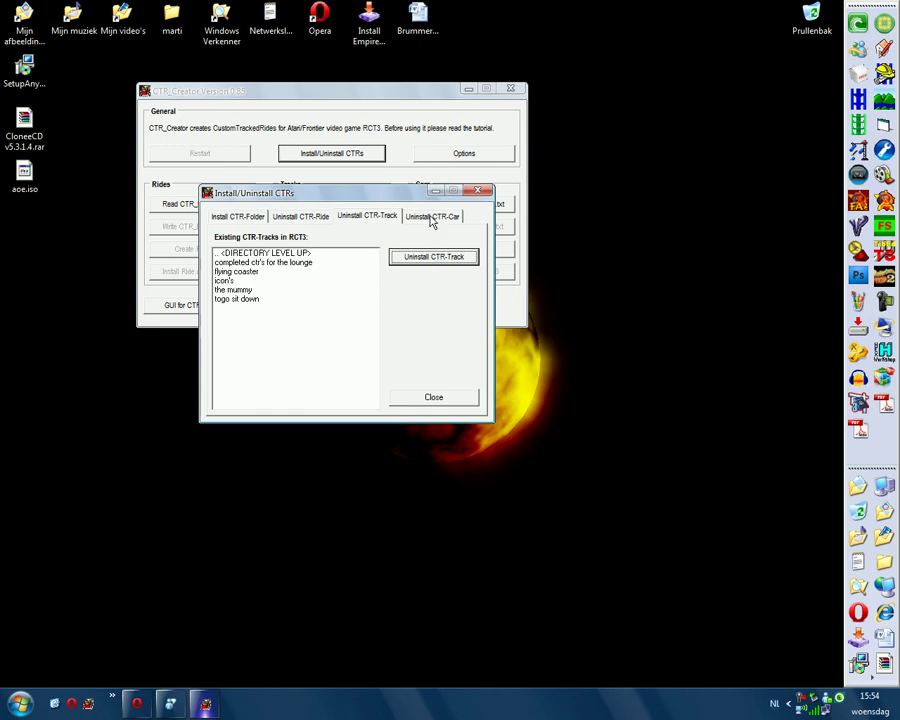
click(430, 221)
click(440, 385)
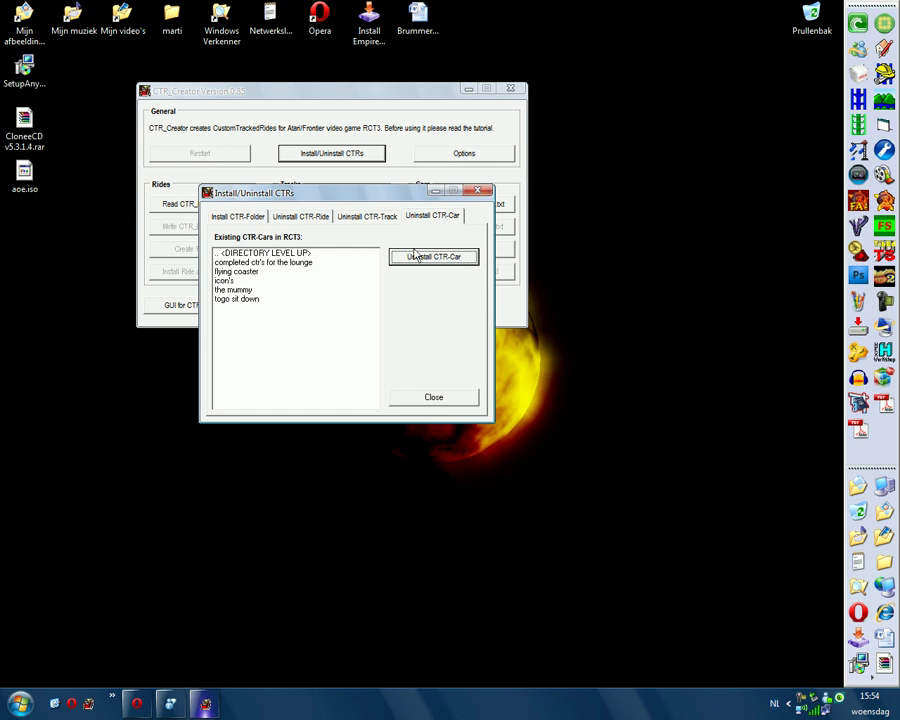
click(300, 217)
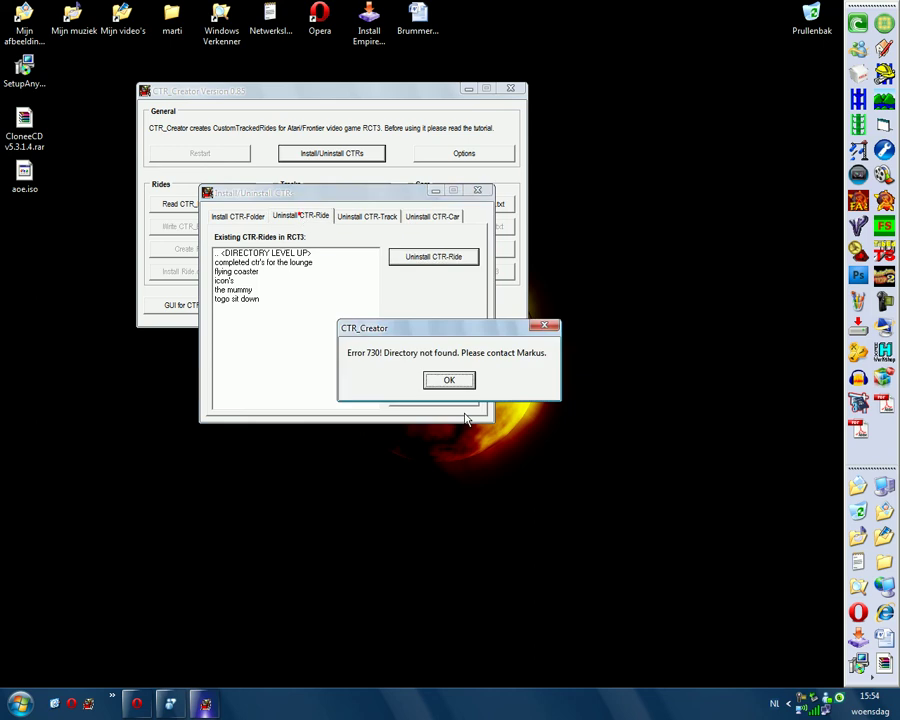
click(449, 381)
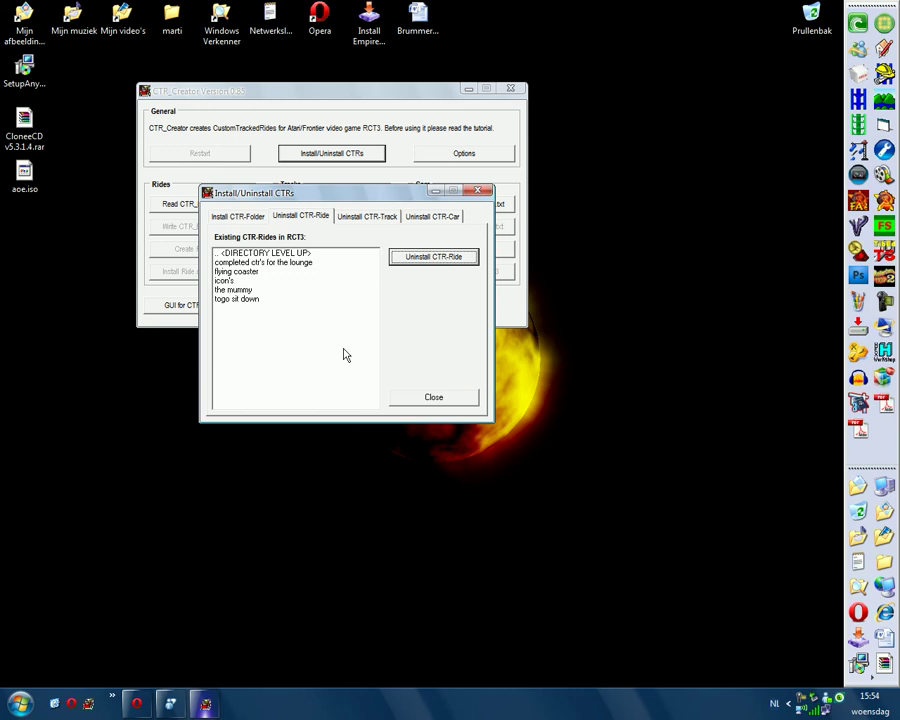
click(442, 398)
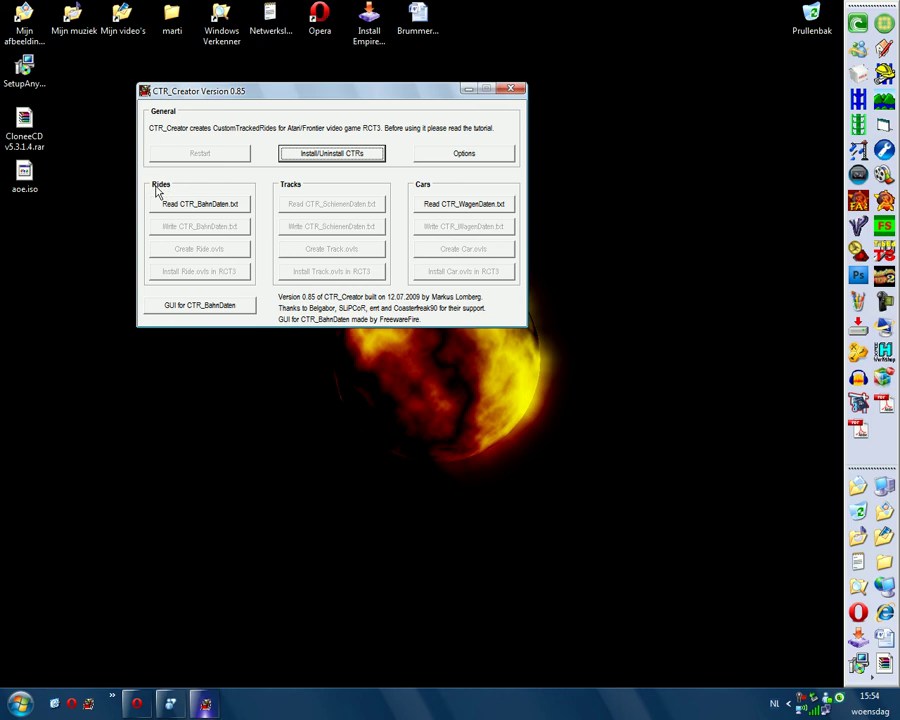
Open the CTR_Creator Assistent via GUI for CTR_BahnDaten, showing ride 'Mein CTR'.
click(200, 204)
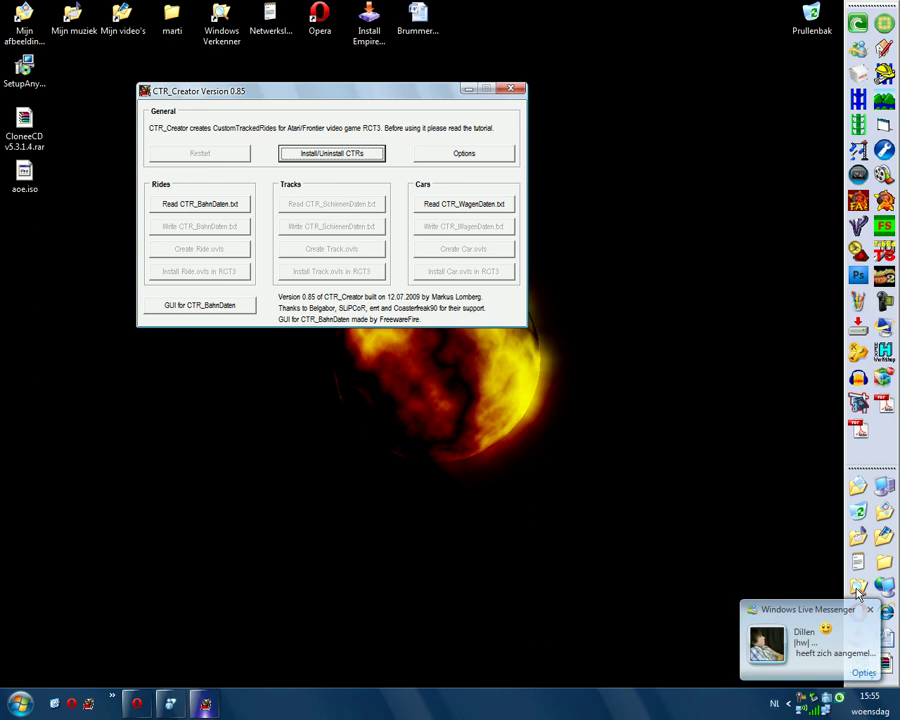
click(179, 311)
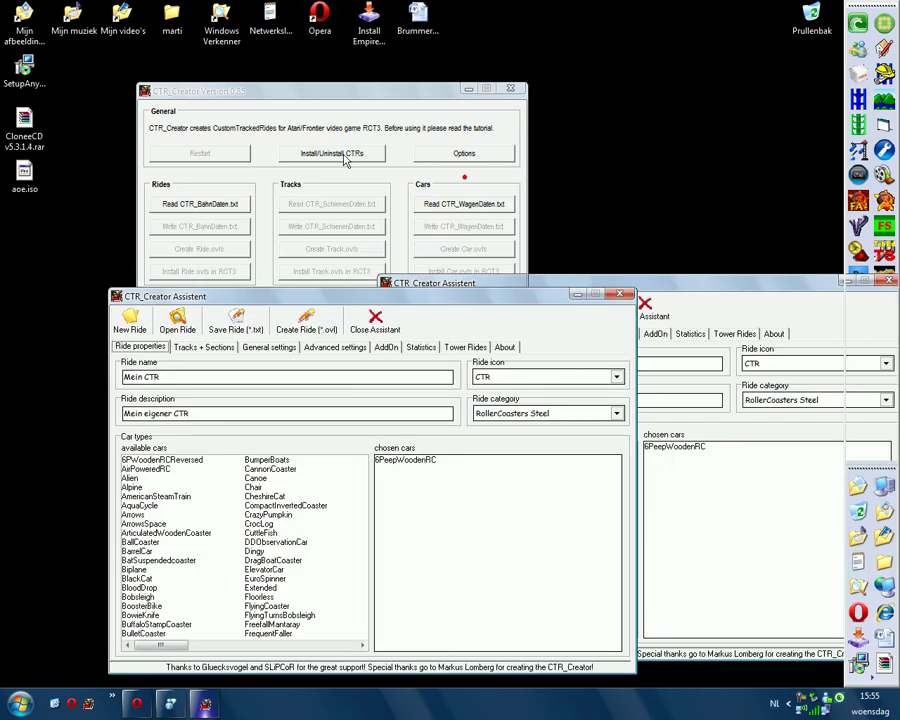
drag(345, 163, 565, 201)
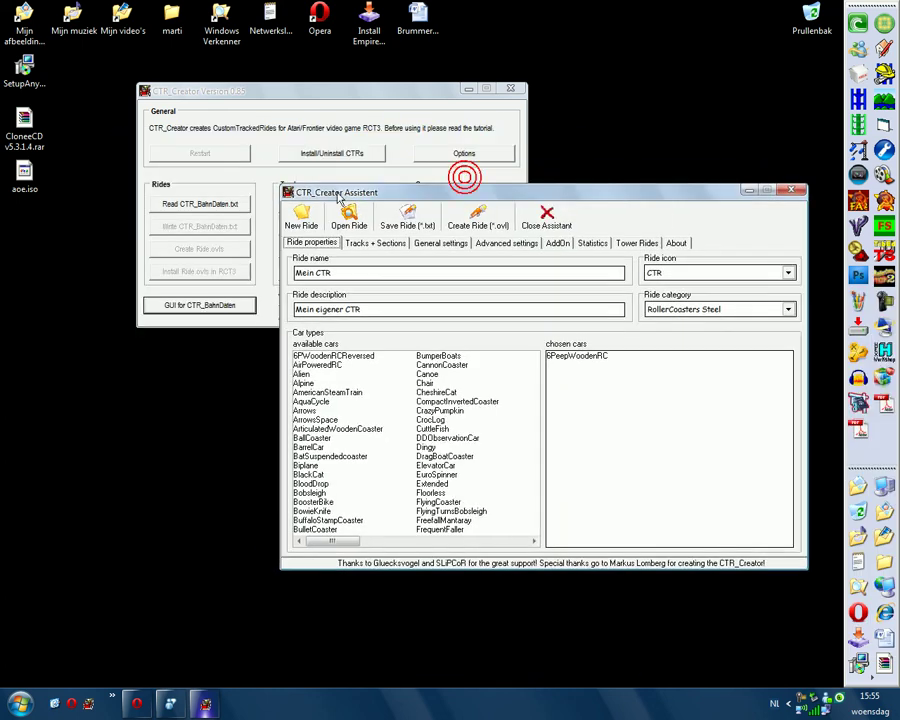
drag(376, 203, 311, 187)
click(284, 186)
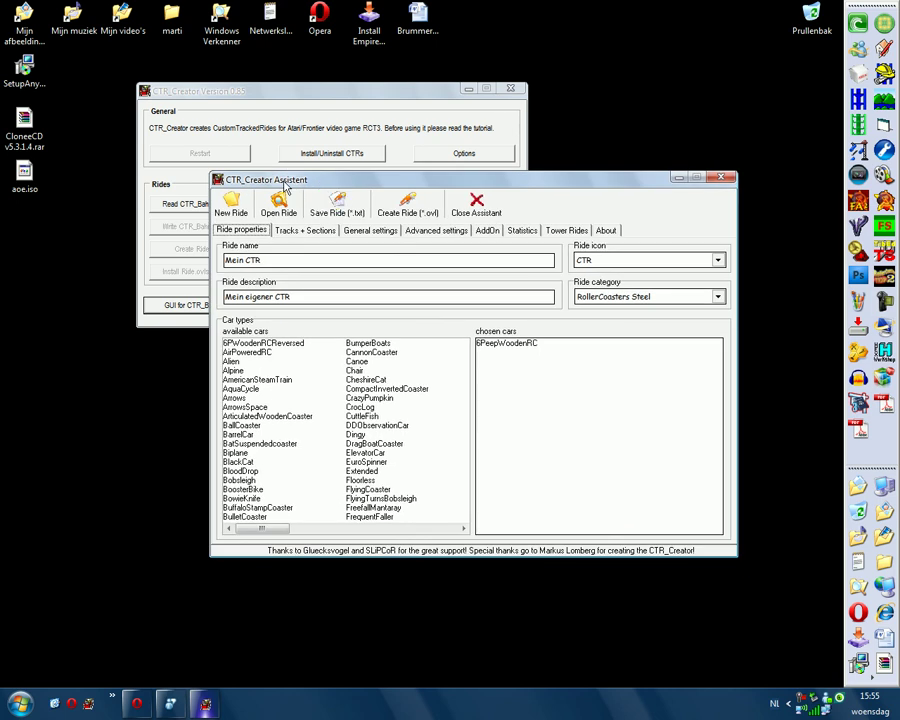
click(348, 236)
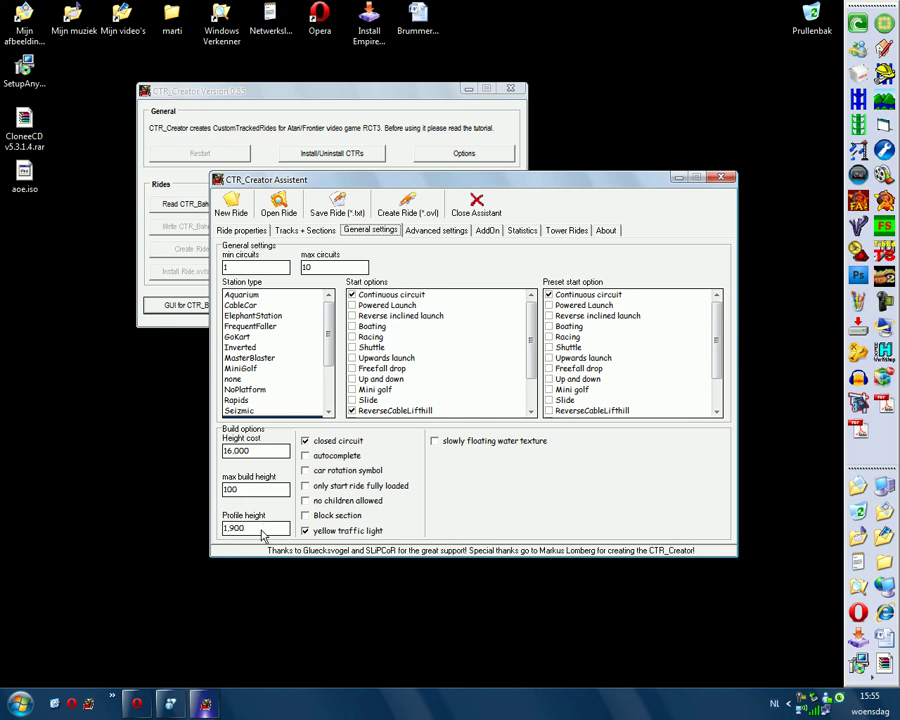
click(241, 232)
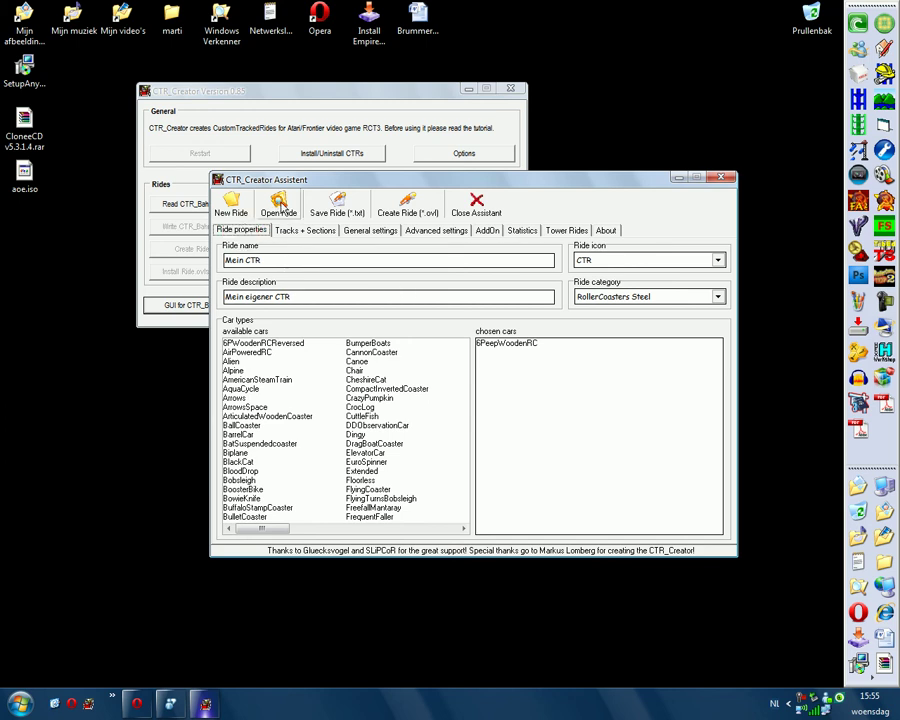
Load CTR_BahnDaten_Empty_Template_Profis_with_AddOns.txt and dismiss the AddOn warning.
click(279, 206)
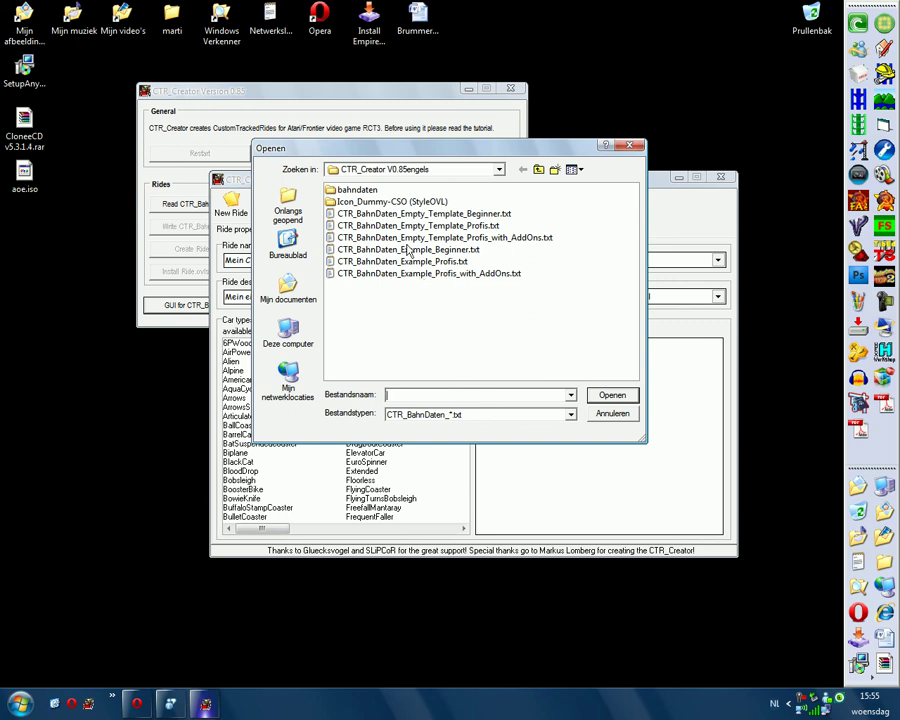
double_click(518, 238)
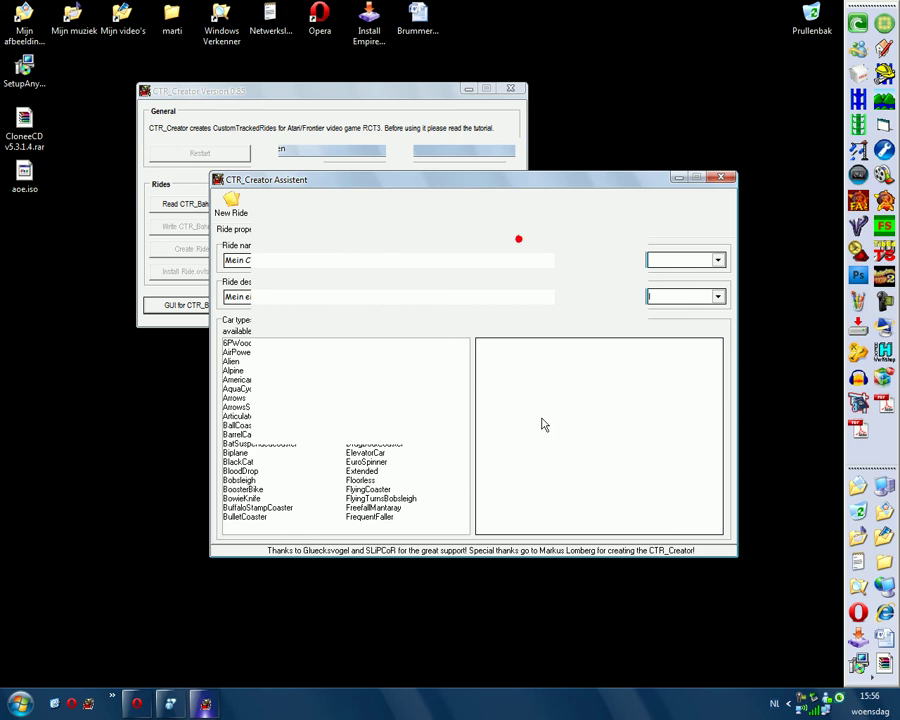
click(439, 383)
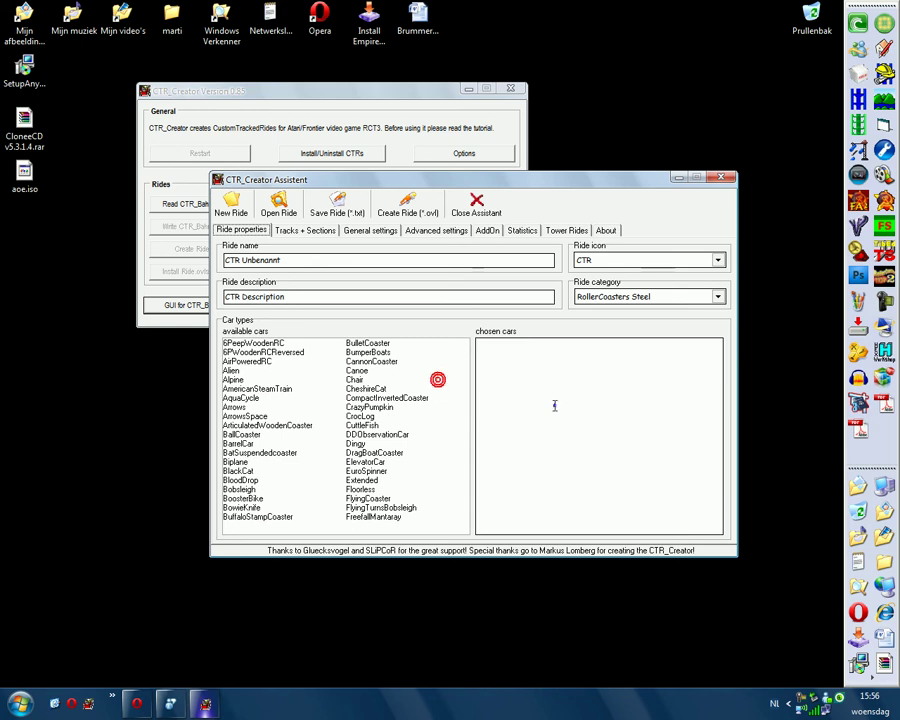
Delete the Medcurve section from Track8 and return to Ride properties.
click(318, 231)
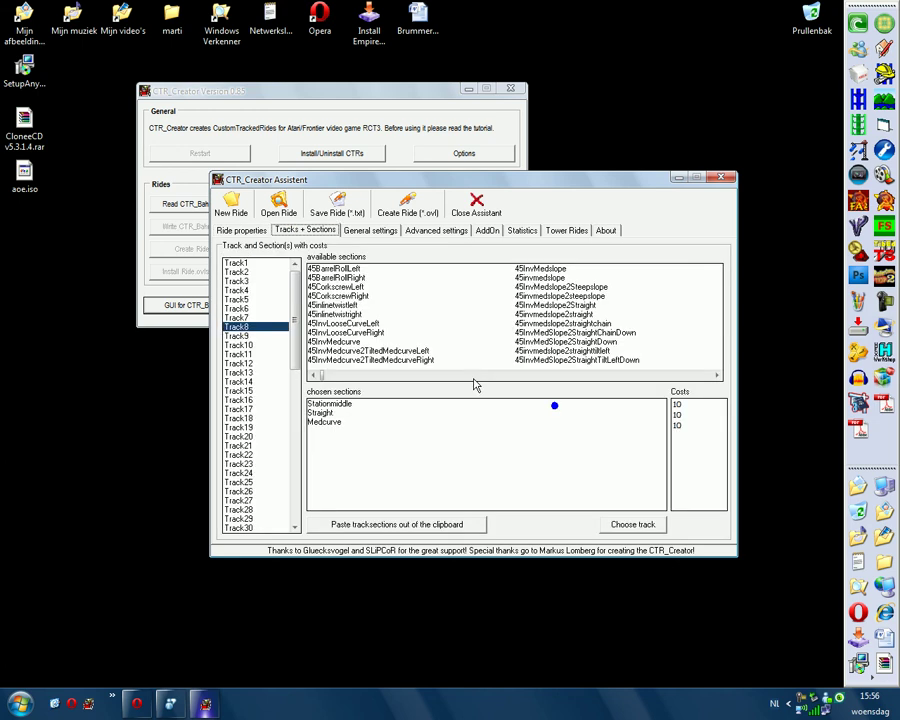
click(334, 421)
key(Delete)
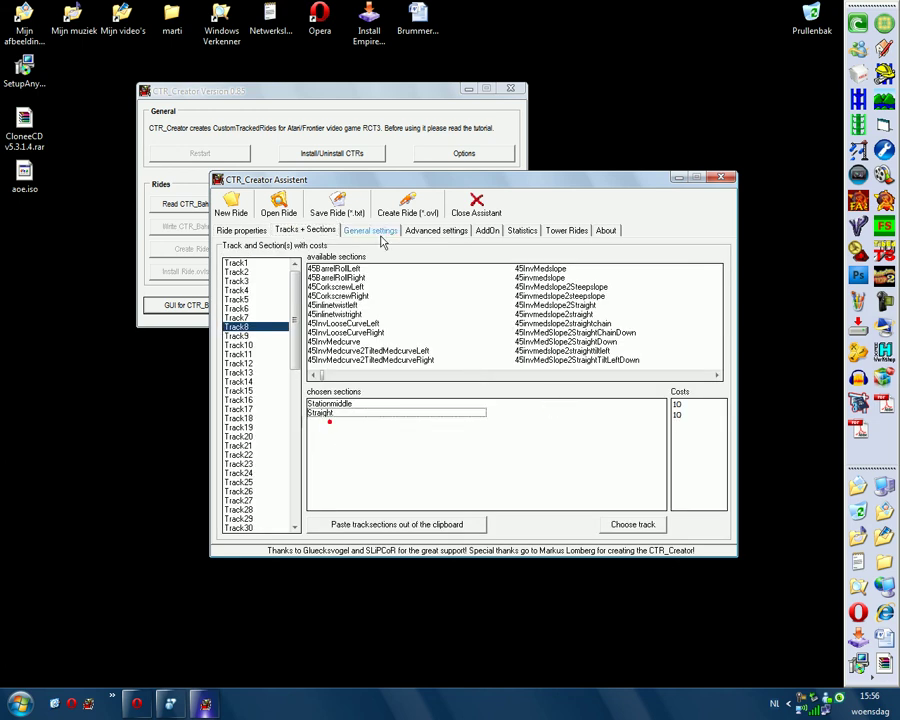
click(240, 231)
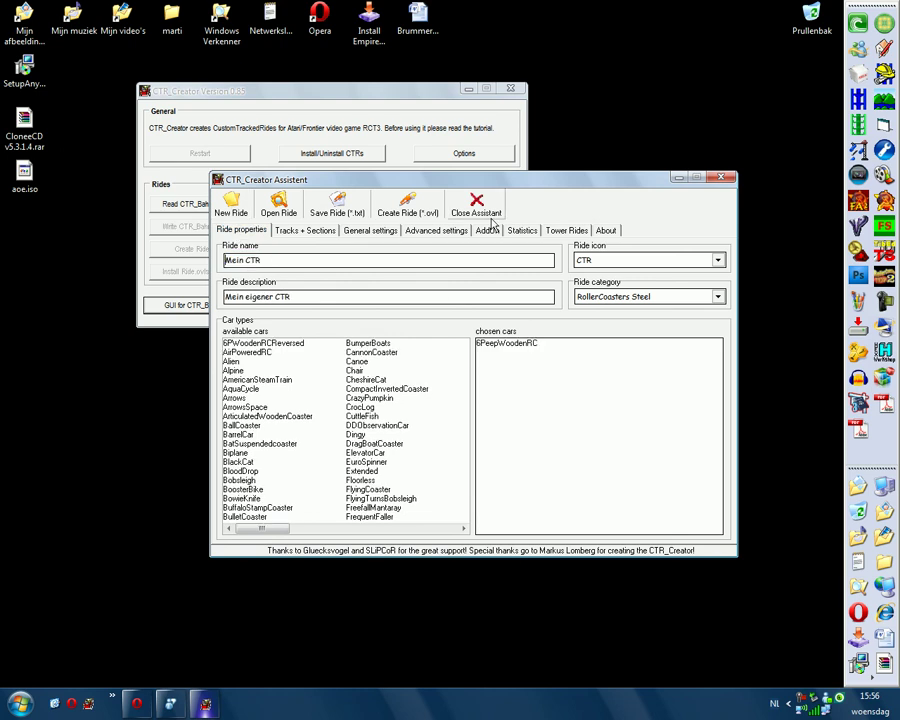
Close and reopen the ride assistant, viewing its Tracks + Sections, Tower Rides and About pages.
click(484, 216)
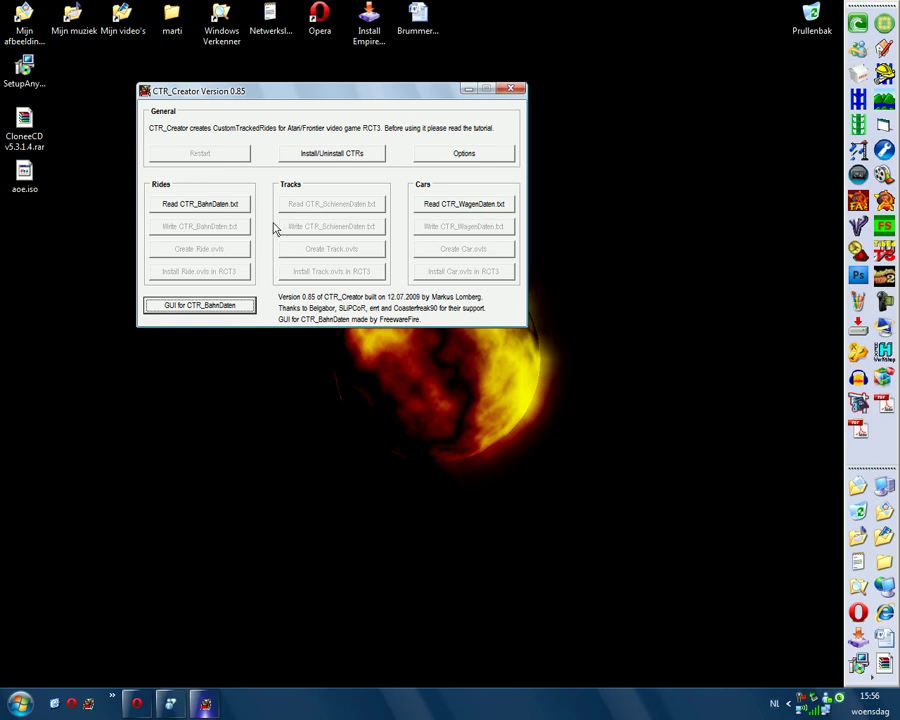
drag(300, 97, 358, 195)
click(265, 403)
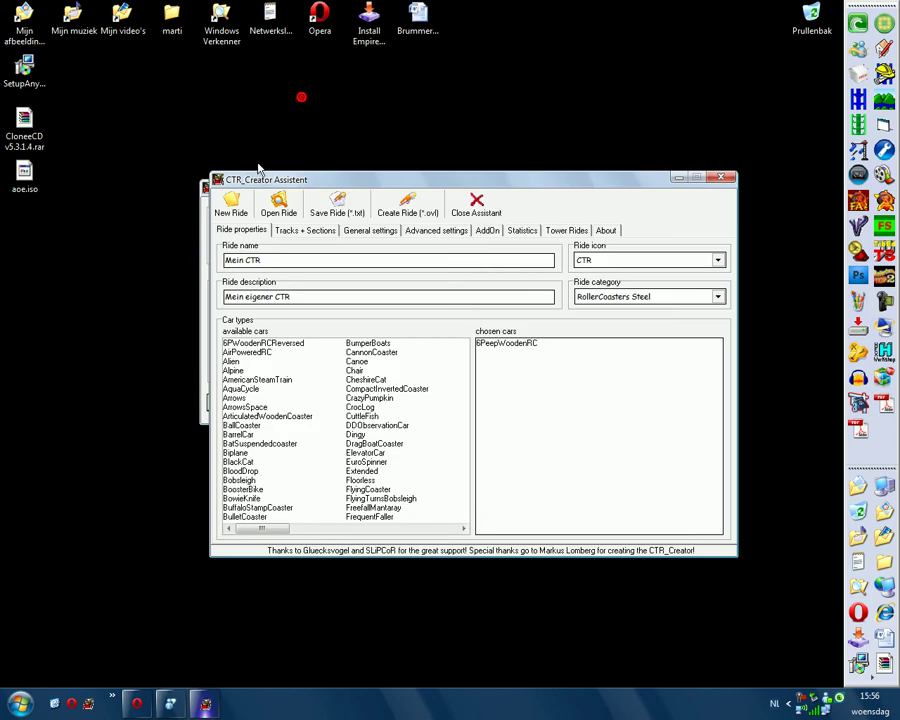
click(315, 230)
click(577, 230)
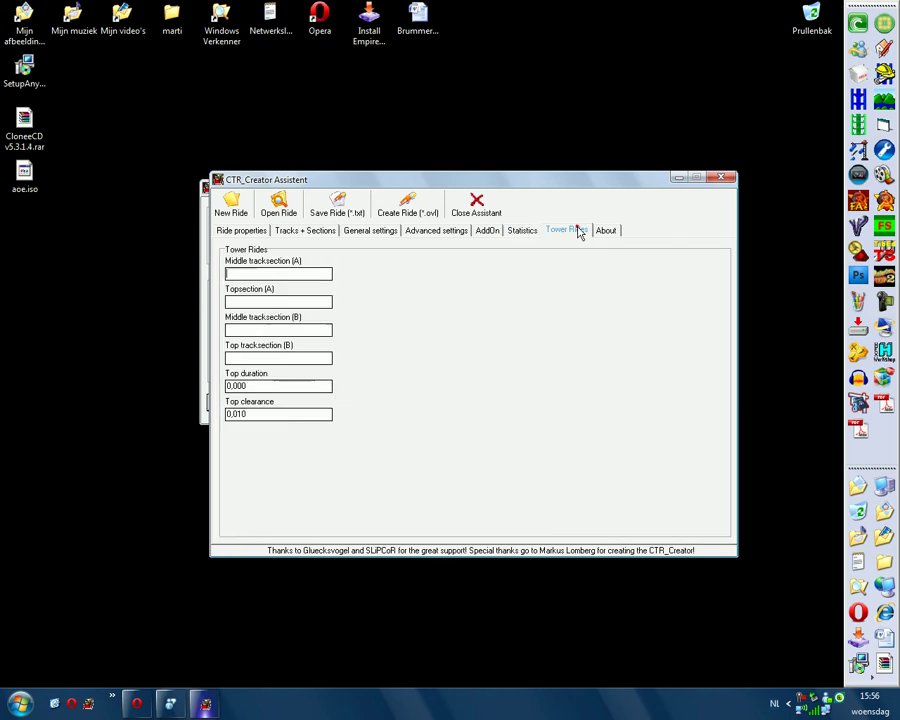
click(619, 231)
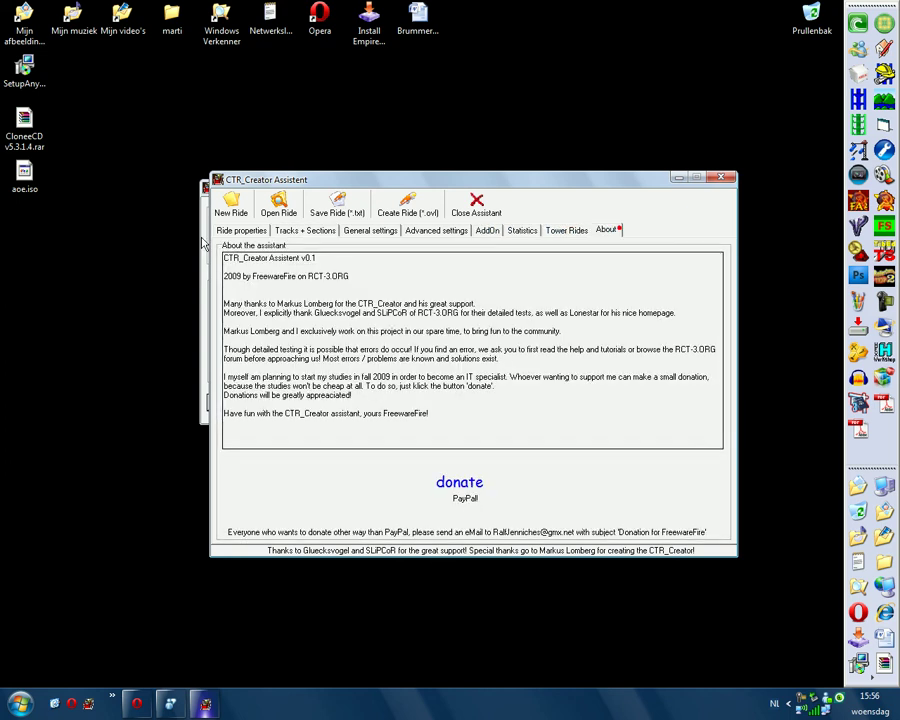
click(237, 231)
Close the ride assistant, then close the main CTR_Creator window.
click(721, 177)
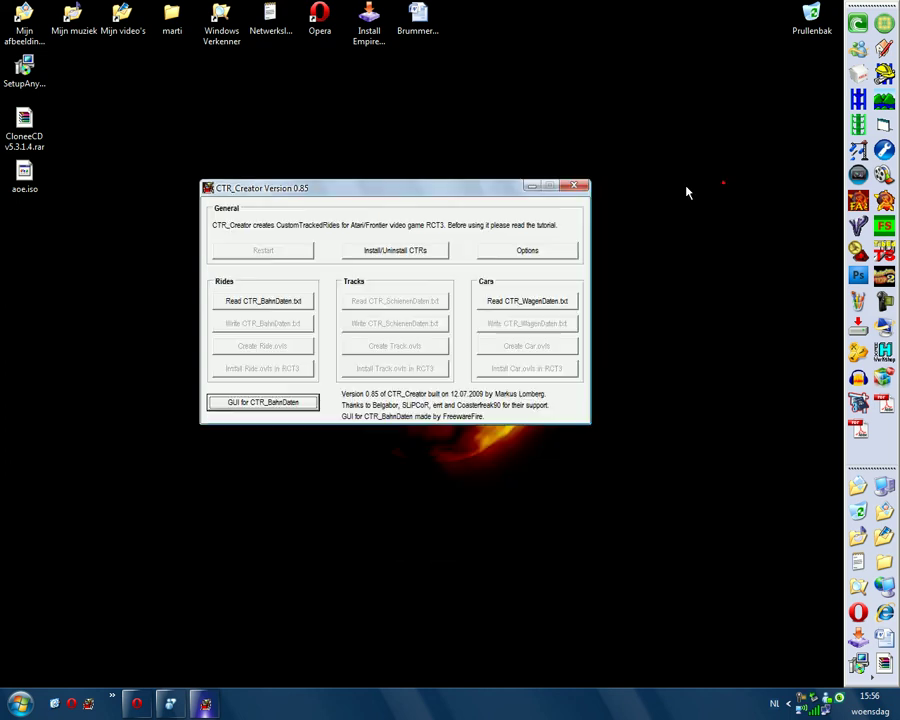
click(347, 192)
drag(347, 192, 341, 164)
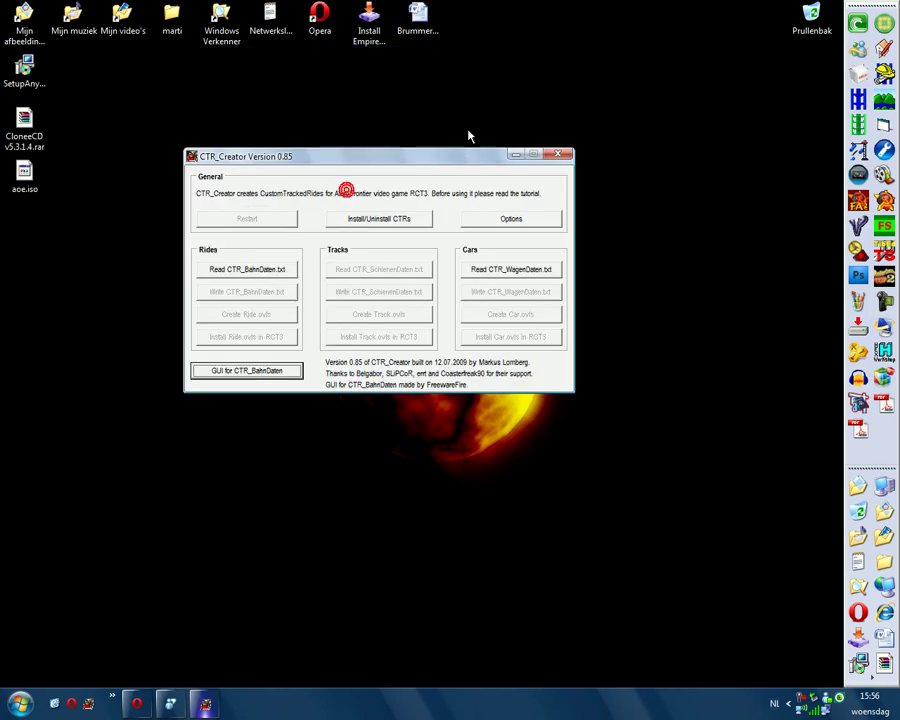
drag(464, 155, 518, 297)
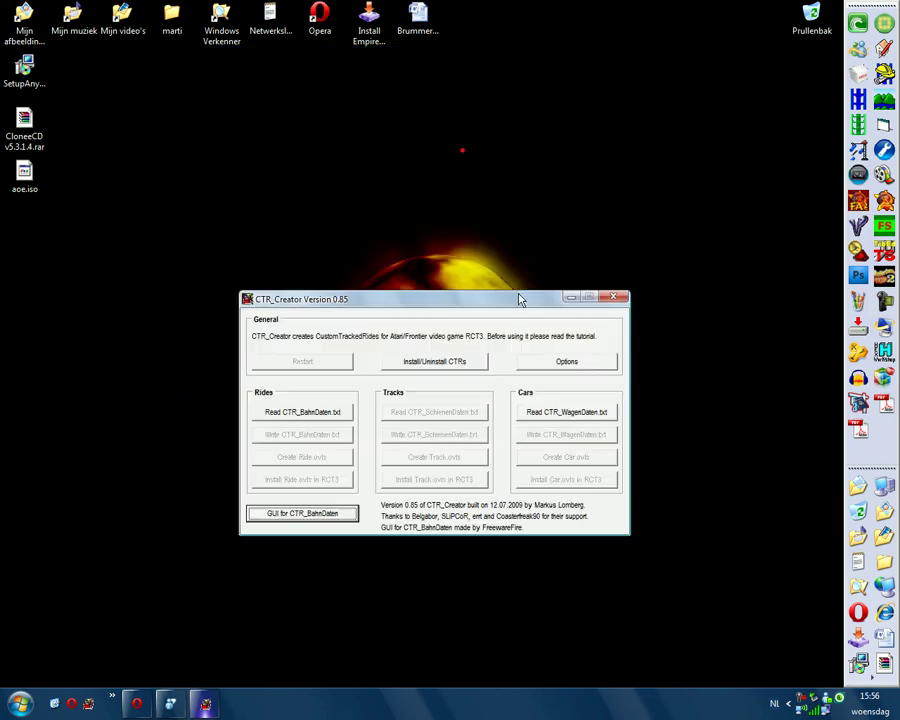
click(613, 299)
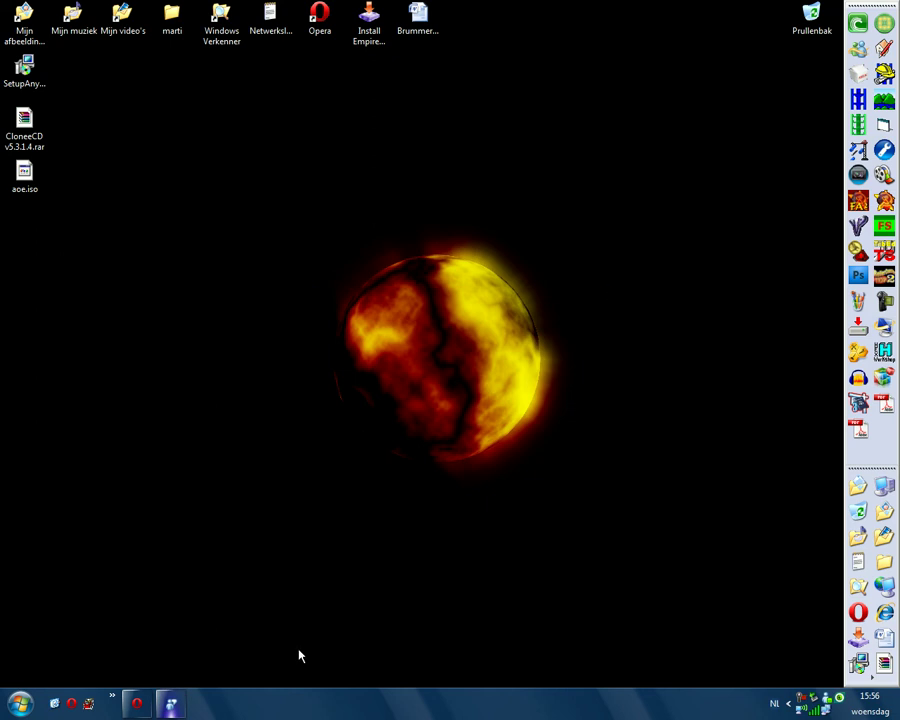
Bring up Opera, close its Downloads tab, and close the browser with Alt+F4.
click(137, 704)
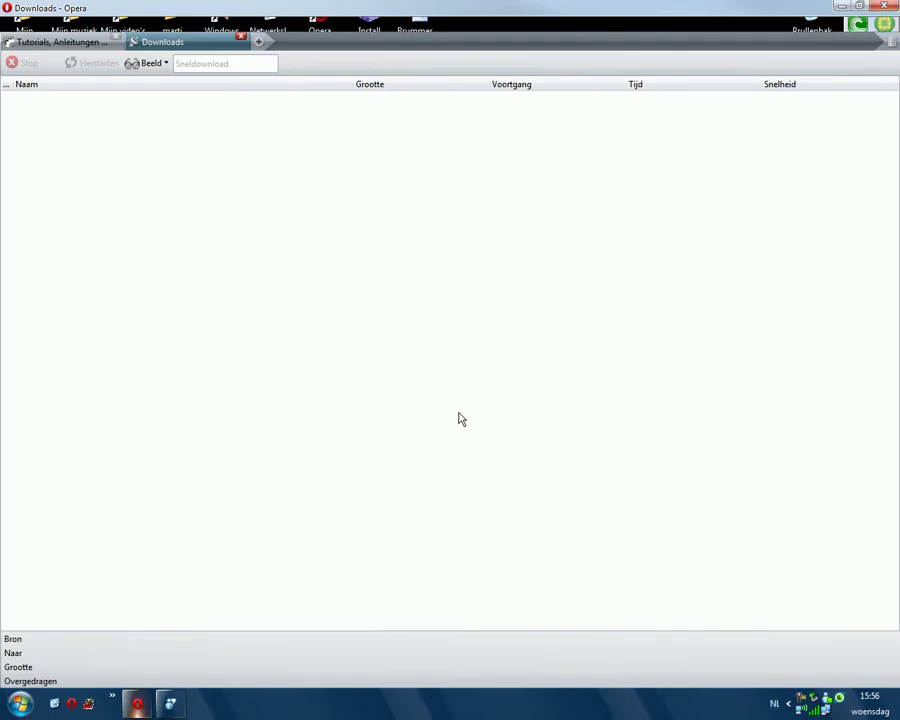
click(240, 40)
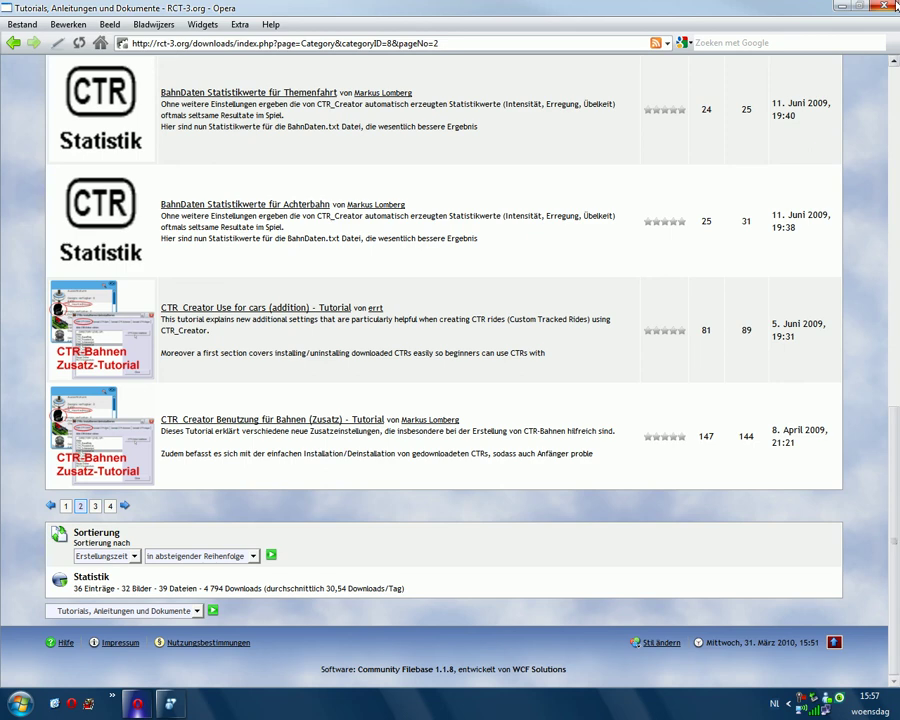
key(alt+F4)
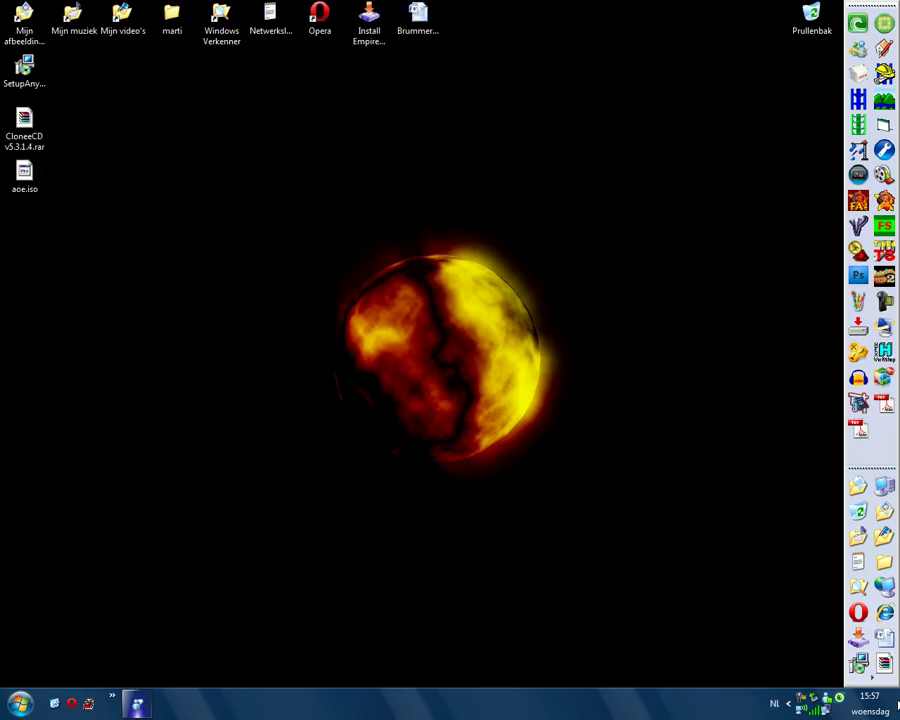
click(858, 612)
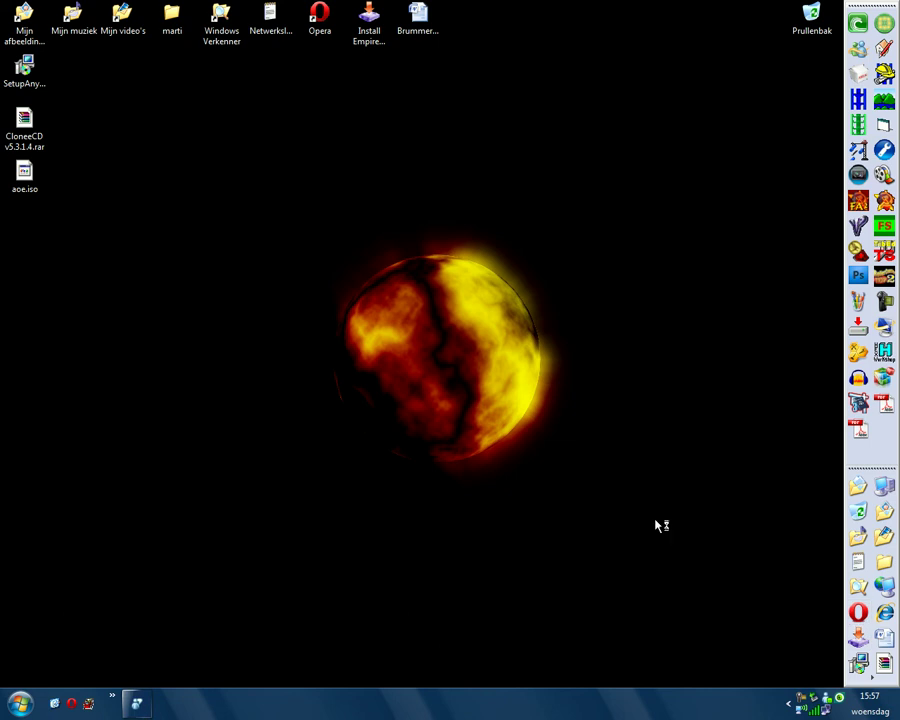